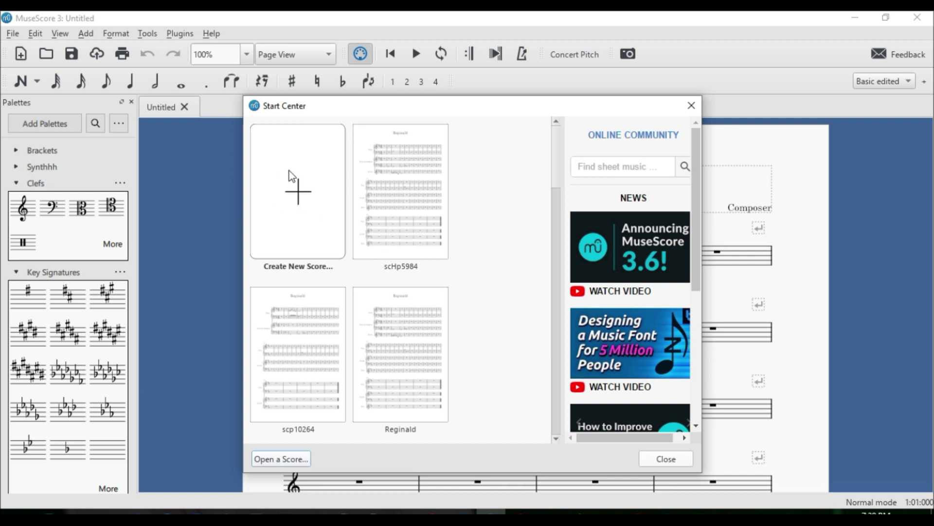
# Step: Start a new score titled ':)' with the subtitle 'The Happy Saga'
pyautogui.click(294, 205)
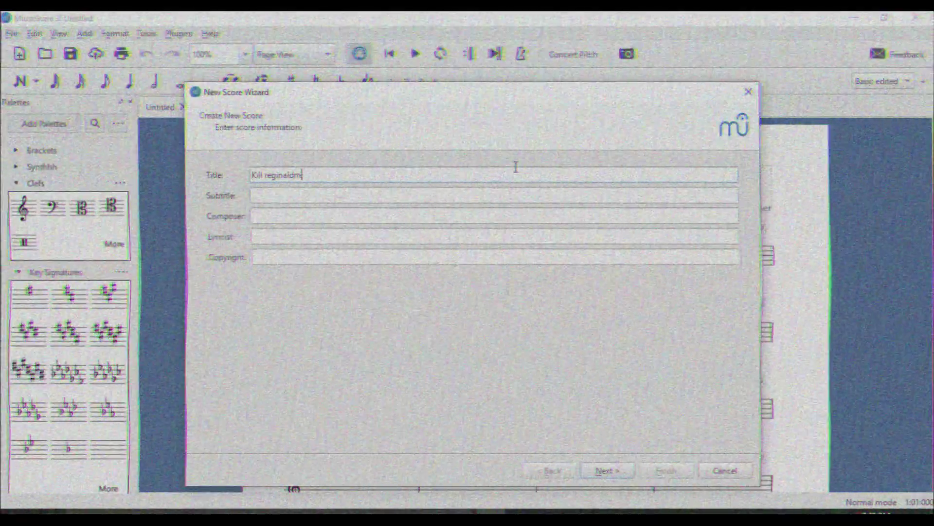
pyautogui.hotkey('ctrl', 'a')
pyautogui.press('BackSpace')
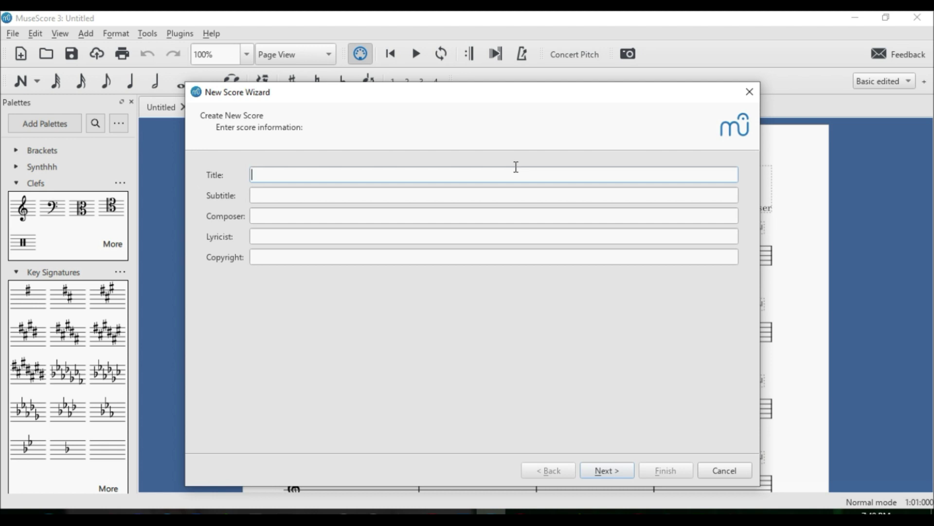
pyautogui.write(':')
pyautogui.press('Return')
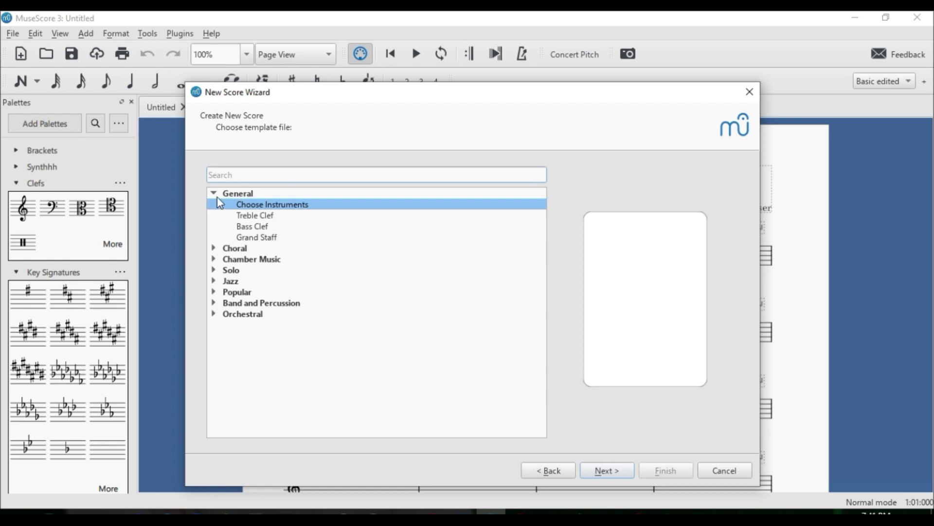
# Step: Base the score on the Solo Piano template, keeping 4/4 and two sharps
pyautogui.click(251, 226)
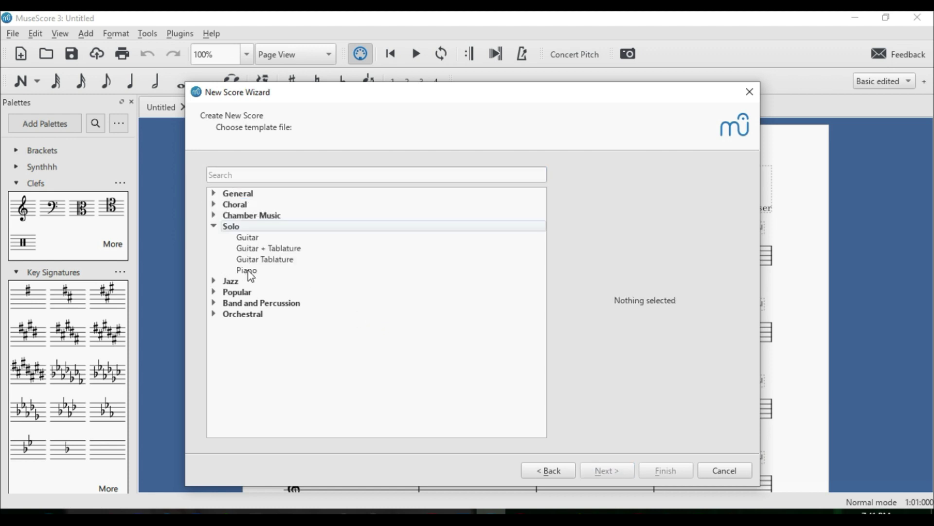
pyautogui.click(248, 270)
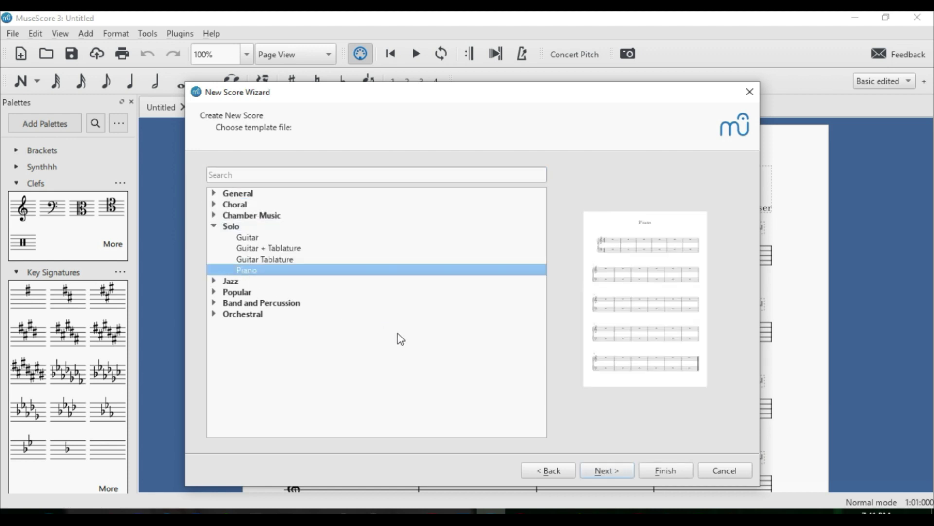
pyautogui.click(622, 478)
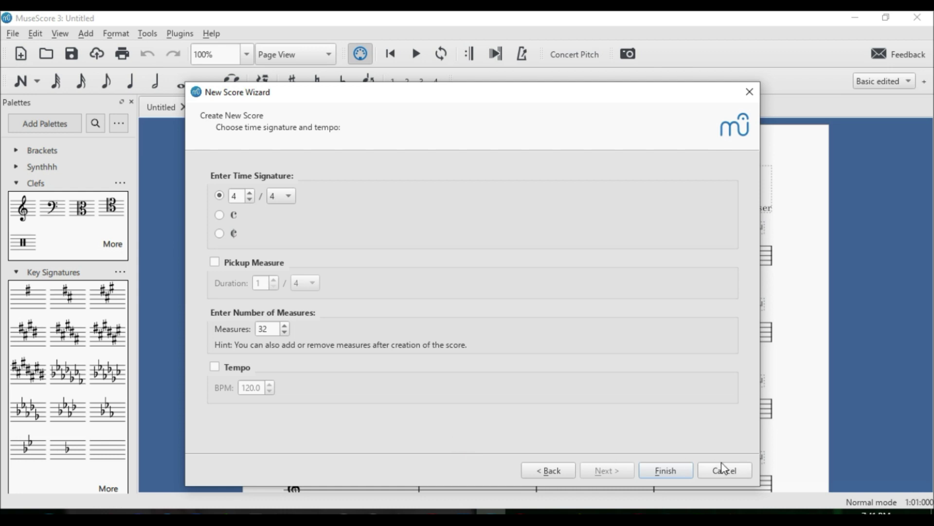
pyautogui.click(678, 477)
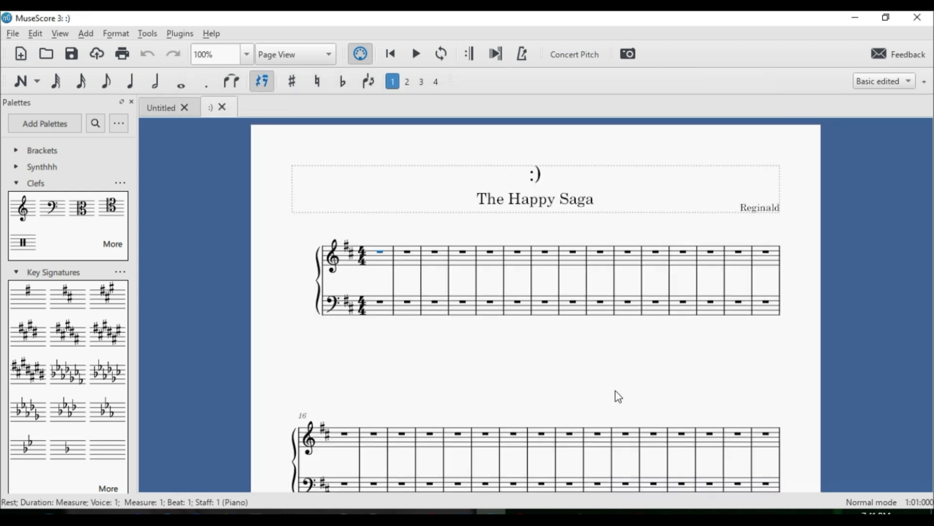
# Step: Select a note of the treble-staff melody to play it back from
pyautogui.press('Escape')
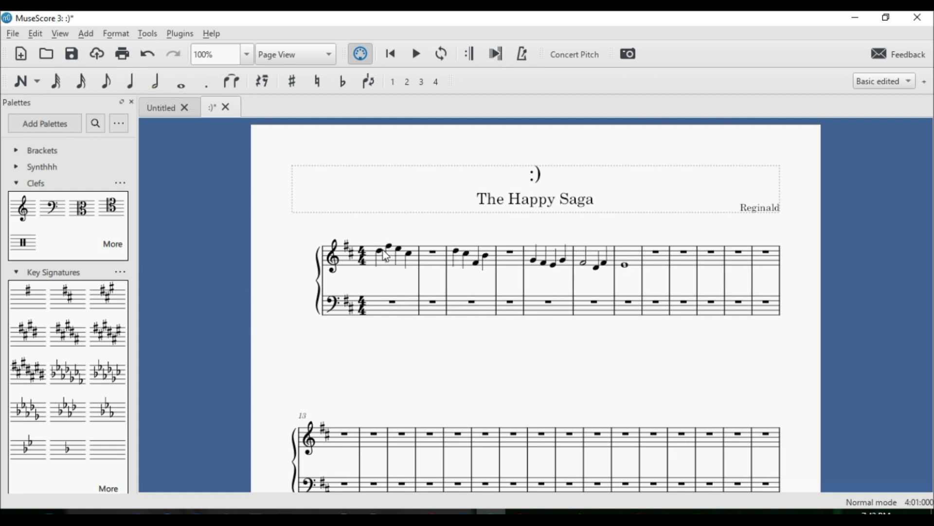
pyautogui.click(417, 54)
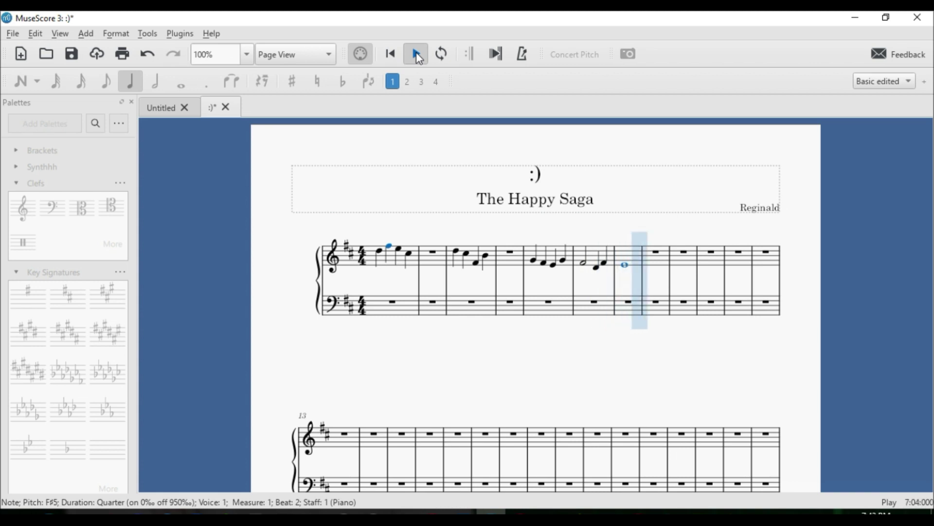
# Step: Replay the piece from the first treble note of measure 1, then stop playback
pyautogui.click(416, 52)
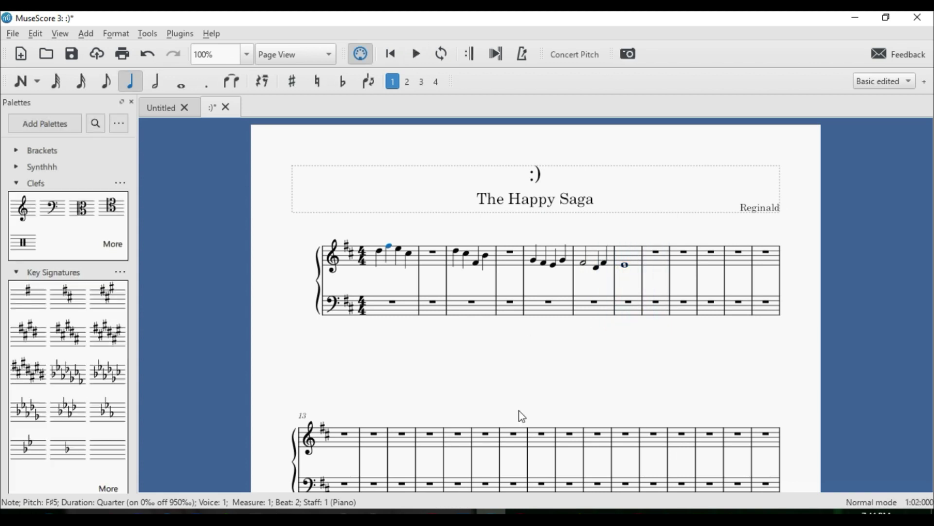
pyautogui.click(481, 351)
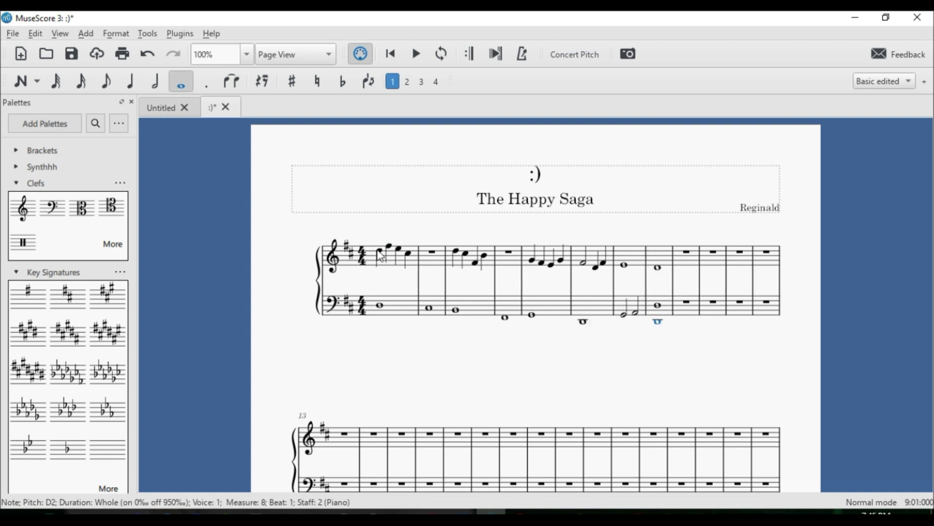
pyautogui.click(379, 252)
pyautogui.click(416, 55)
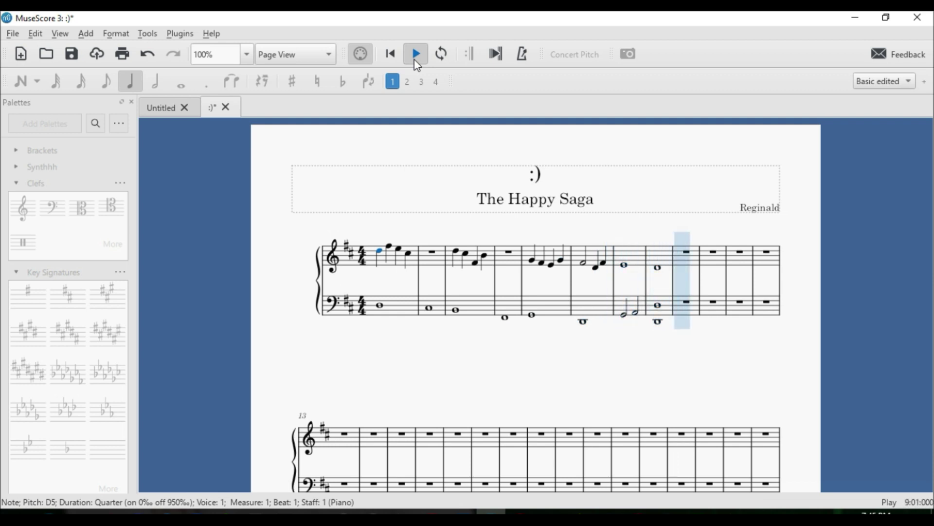
pyautogui.click(415, 56)
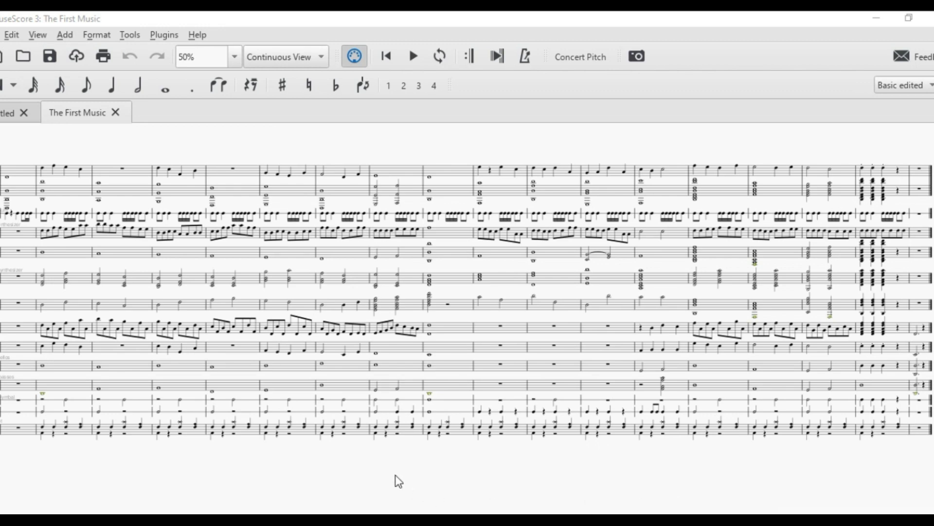
pyautogui.moveTo(400, 474)
pyautogui.mouseDown()
pyautogui.moveTo(407, 476)
pyautogui.moveTo(356, 462)
pyautogui.mouseUp()
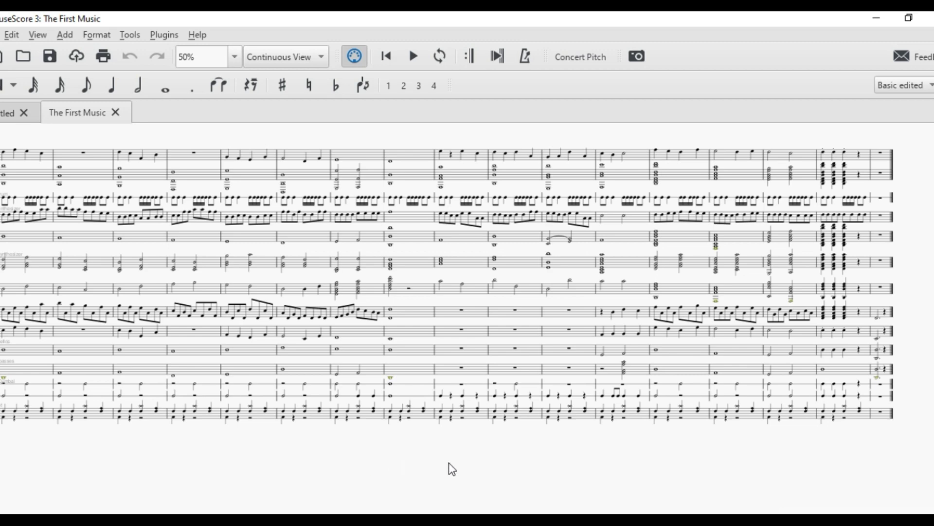
pyautogui.moveTo(649, 456)
pyautogui.mouseDown()
pyautogui.moveTo(522, 465)
pyautogui.moveTo(526, 480)
pyautogui.moveTo(574, 458)
pyautogui.moveTo(450, 475)
pyautogui.moveTo(526, 485)
pyautogui.mouseUp()
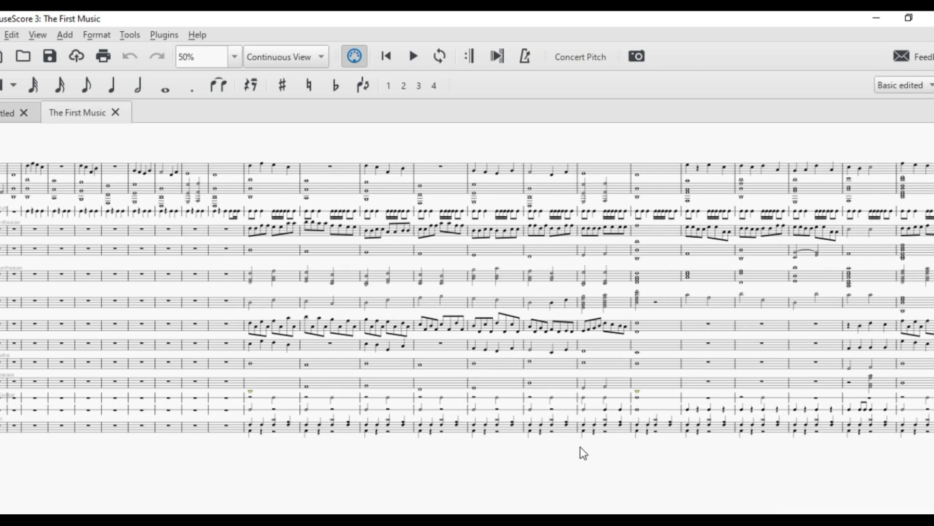
pyautogui.moveTo(580, 447)
pyautogui.mouseDown()
pyautogui.moveTo(392, 486)
pyautogui.moveTo(376, 498)
pyautogui.mouseUp()
pyautogui.moveTo(527, 493); pyautogui.dragTo(458, 488)
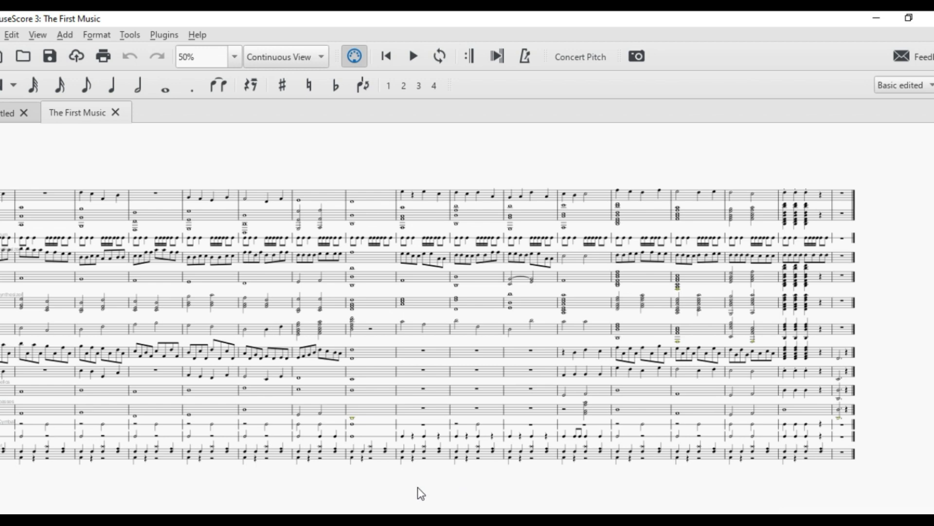
pyautogui.moveTo(416, 493); pyautogui.dragTo(700, 466)
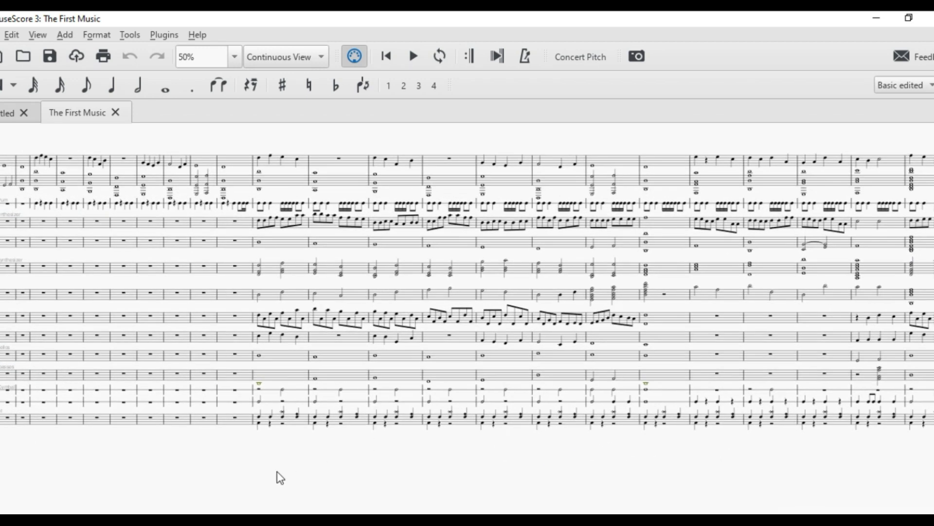
pyautogui.moveTo(276, 477)
pyautogui.mouseDown()
pyautogui.moveTo(699, 478)
pyautogui.moveTo(543, 455)
pyautogui.moveTo(532, 479)
pyautogui.mouseUp()
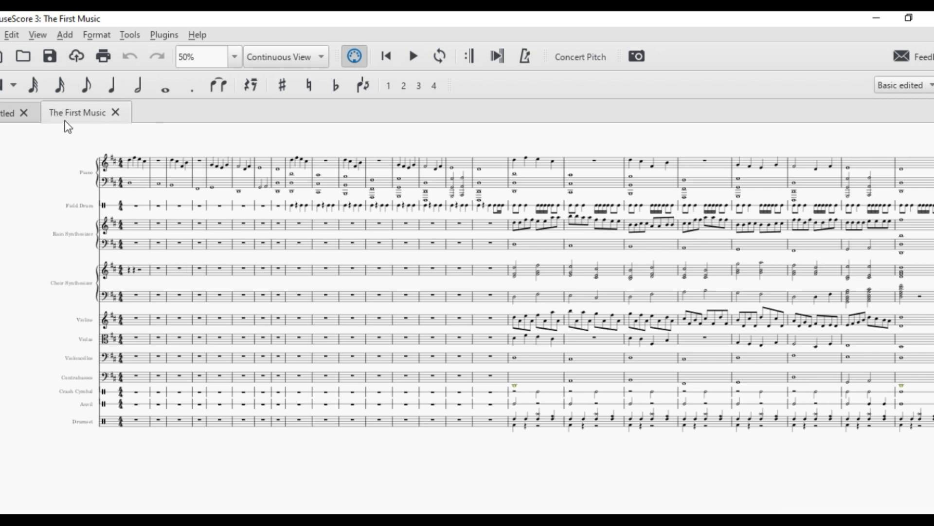
pyautogui.scroll(1, 151, 448)
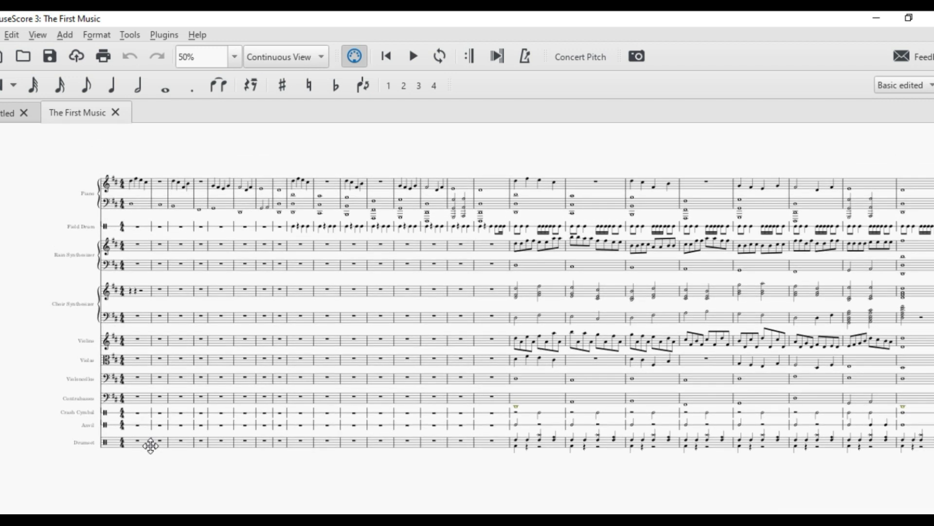
pyautogui.rightClick(151, 451)
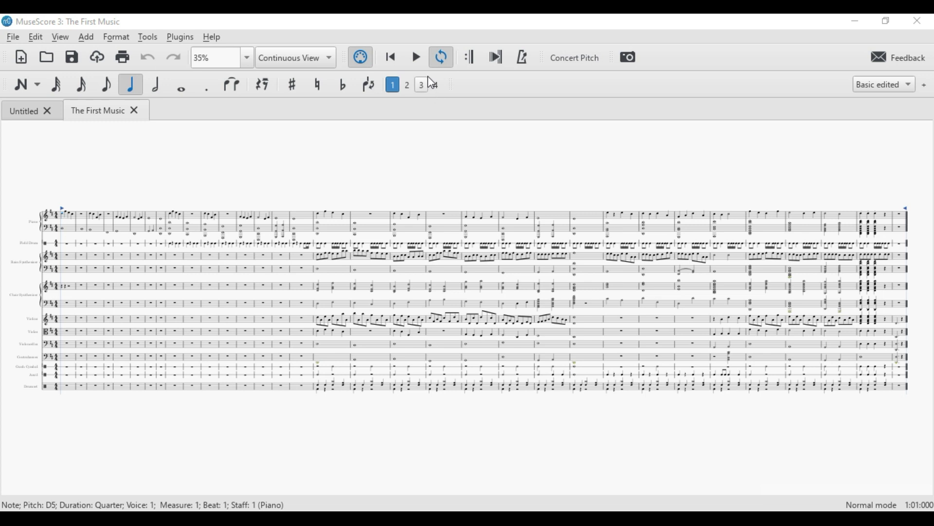
# Step: Start playback of The First Music from measure 1 with the toolbar Play button
pyautogui.click(417, 58)
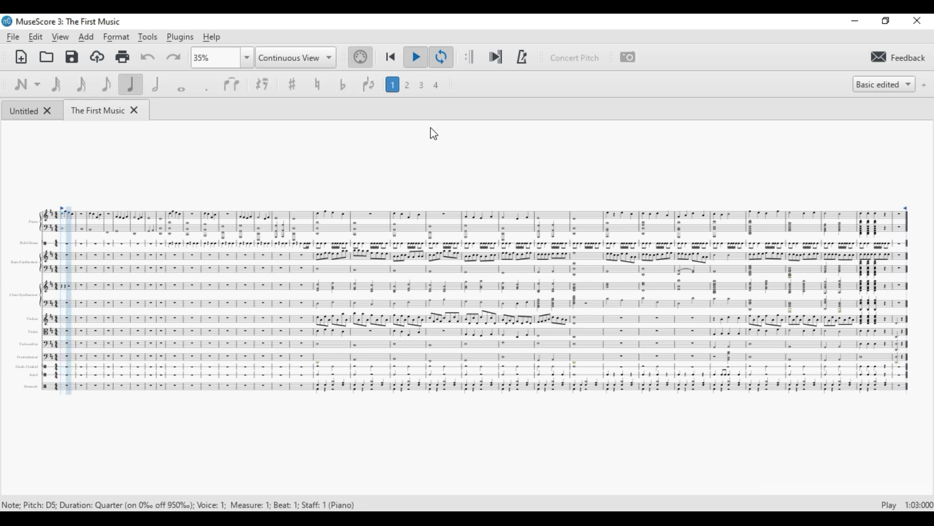